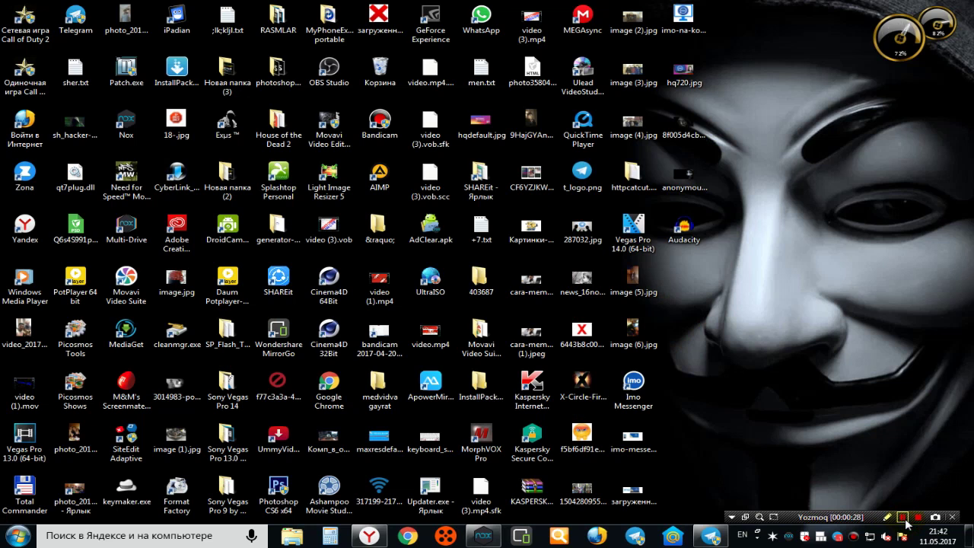
# Step: In the browser, view the O'zbekcha Aliexpress YouTube channel and the image results for Nox App Player and BlueStacks
pyautogui.click(373, 536)
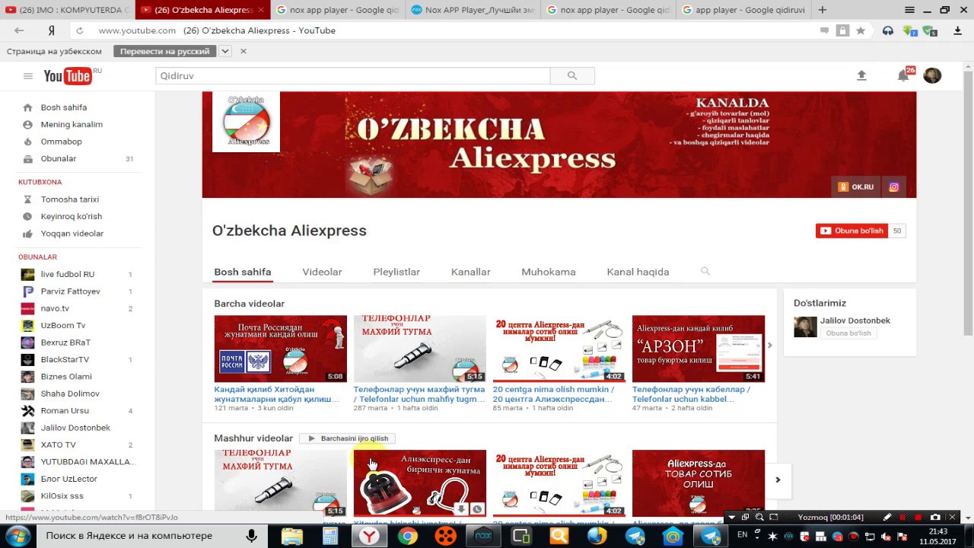
pyautogui.click(921, 10)
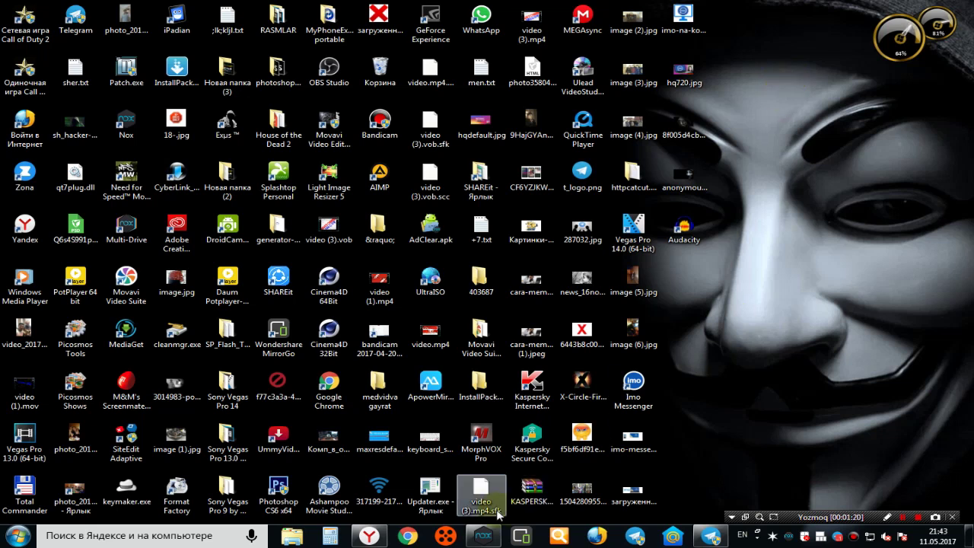
pyautogui.click(369, 535)
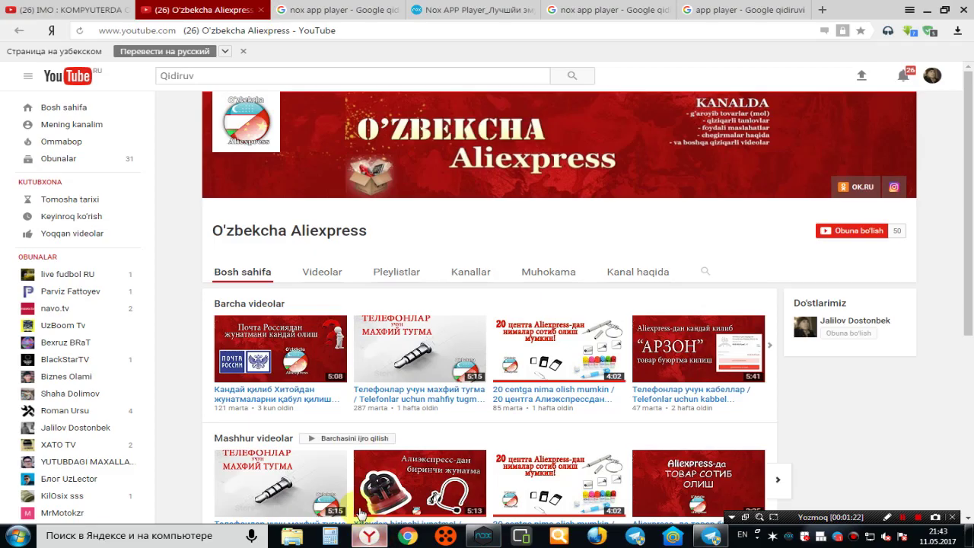
pyautogui.click(593, 11)
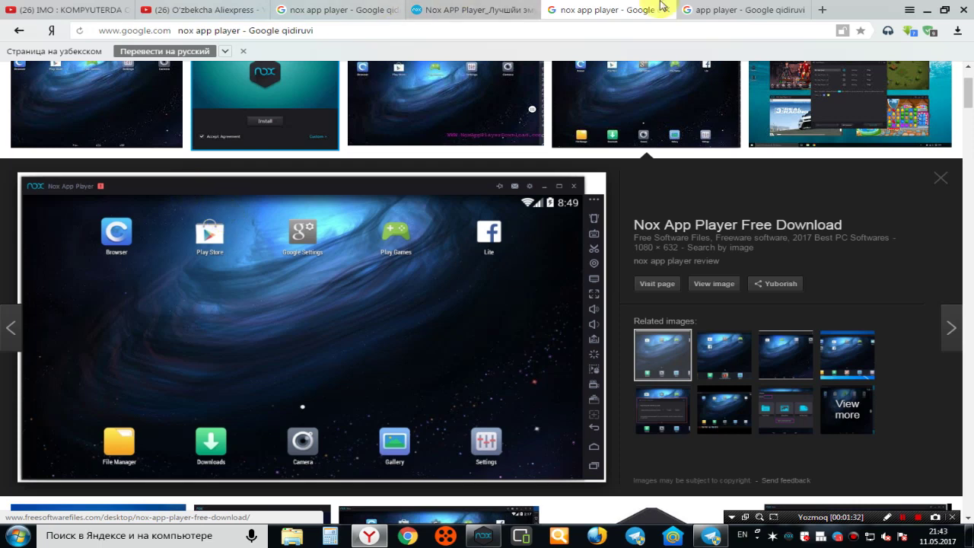
pyautogui.hotkey('ctrl', 'Tab')
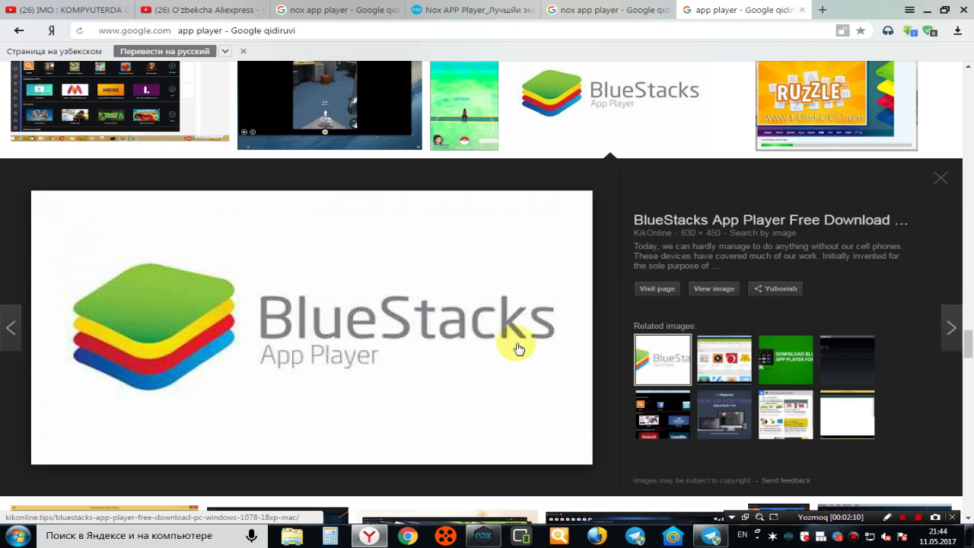
# Step: Minimise the browser and move the CPU meter gadget onto the middle of the face in the desktop wallpaper
pyautogui.click(917, 12)
pyautogui.moveTo(911, 17); pyautogui.dragTo(777, 199)
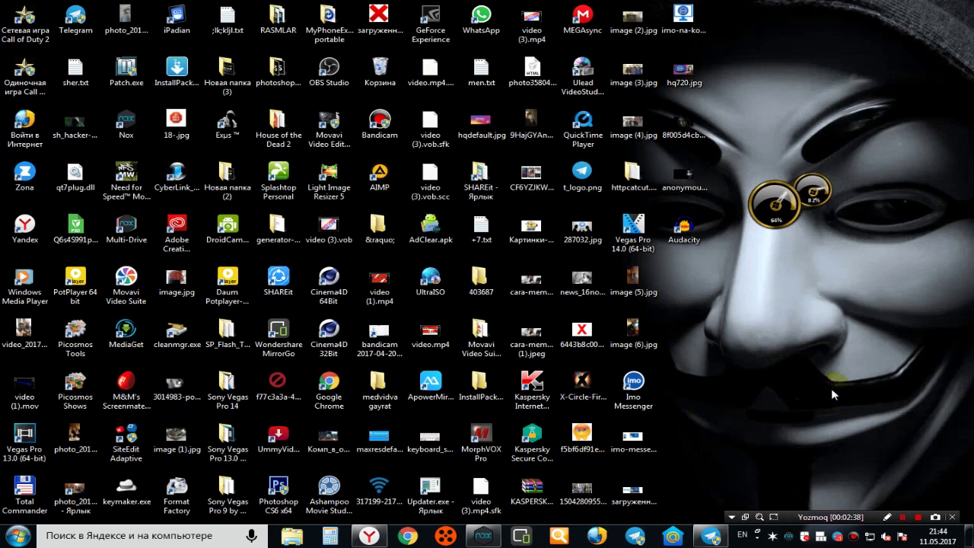
pyautogui.moveTo(767, 192)
# Step: Revisit the Nox App Player image in the browser, then switch to the Nox emulator with the browser minimised
pyautogui.click(369, 536)
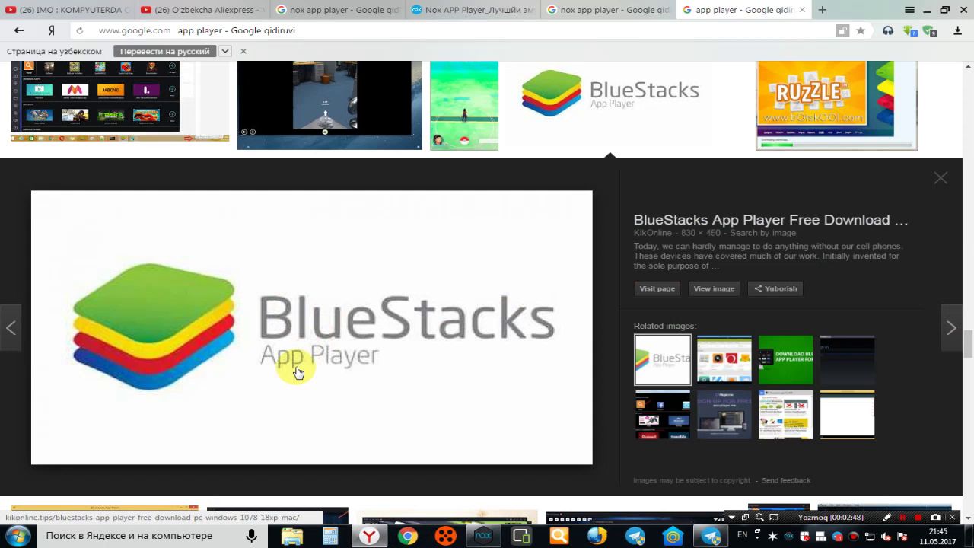
pyautogui.click(654, 9)
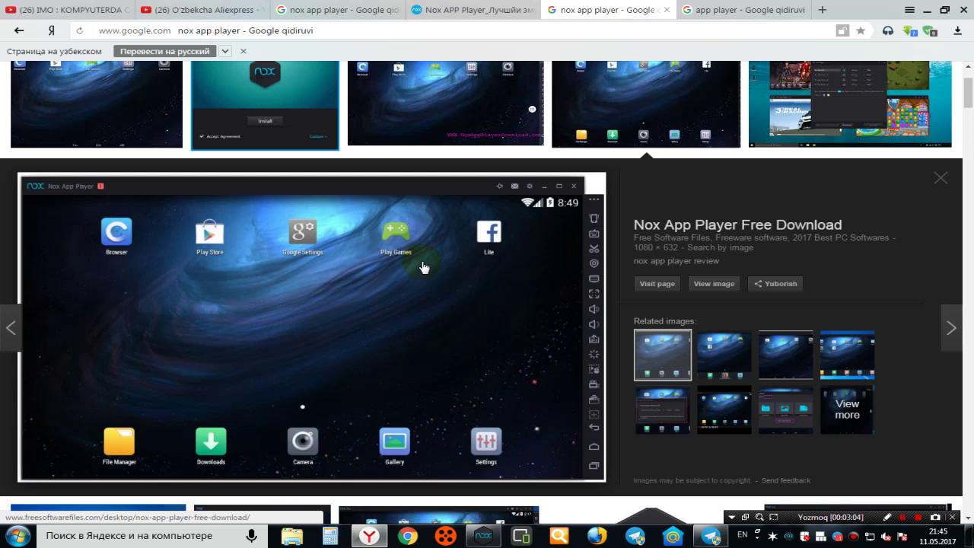
pyautogui.click(490, 540)
pyautogui.click(927, 10)
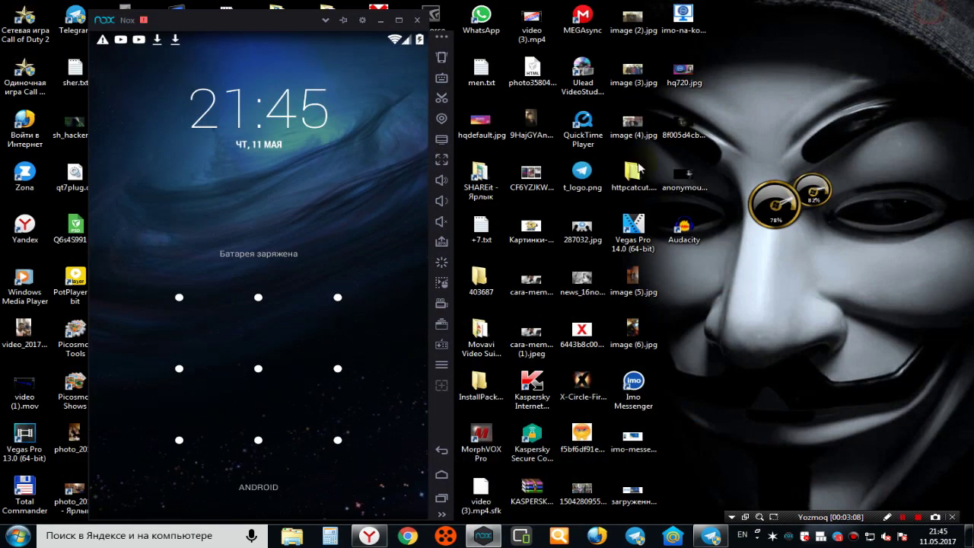
# Step: Move the Nox window to the middle of the desktop and unlock its Android screen with the unlock pattern
pyautogui.moveTo(343, 19); pyautogui.dragTo(582, 11)
pyautogui.moveTo(420, 288)
pyautogui.mouseDown()
pyautogui.moveTo(581, 287)
pyautogui.moveTo(423, 436)
pyautogui.moveTo(586, 436)
pyautogui.mouseUp()
pyautogui.click(587, 161)
# Step: Browse the emulator's home screen to its second page of installed apps
pyautogui.moveTo(410, 342); pyautogui.dragTo(420, 351)
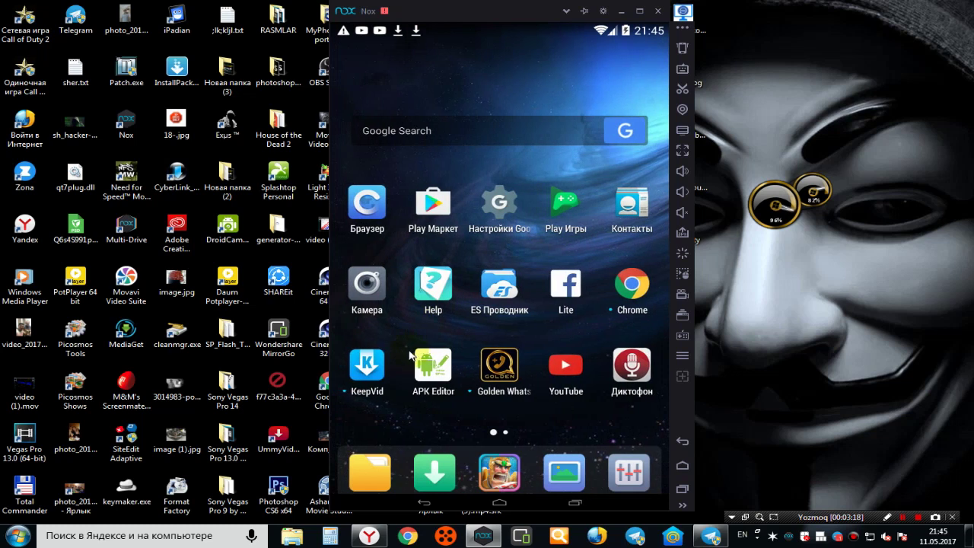
pyautogui.click(565, 332)
pyautogui.moveTo(602, 326); pyautogui.dragTo(417, 330)
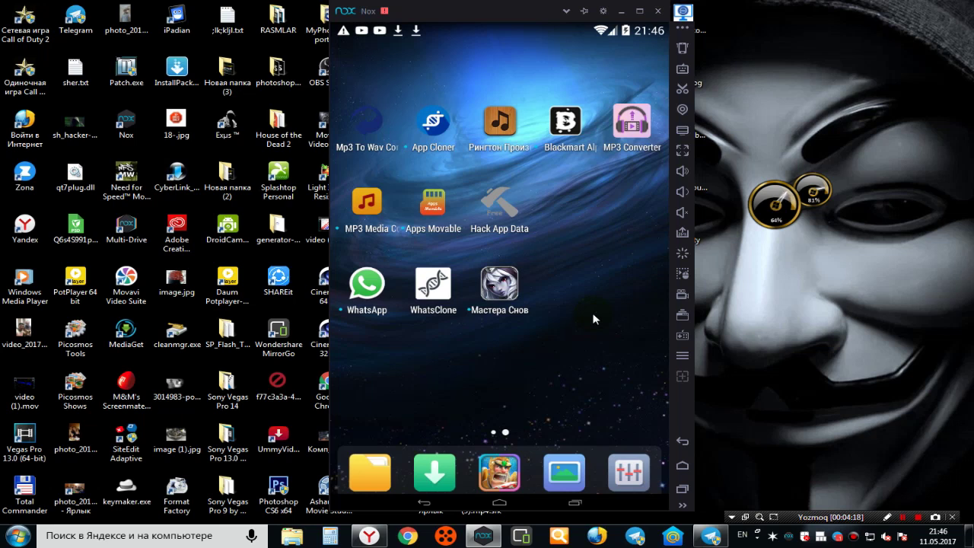
# Step: Switch to the browser and view the Nox download page on ru.bignox.com and the BlueStacks image result
pyautogui.click(621, 11)
pyautogui.click(369, 536)
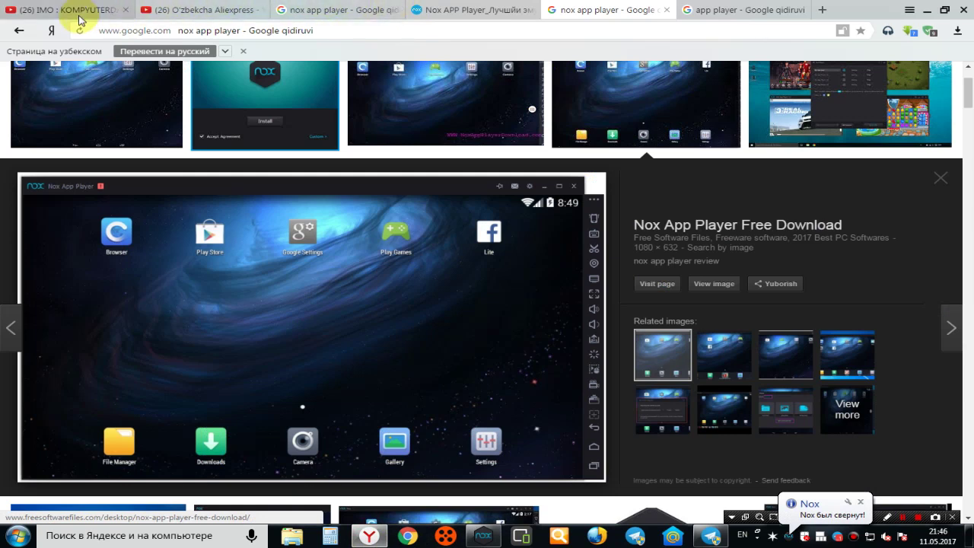
pyautogui.click(477, 11)
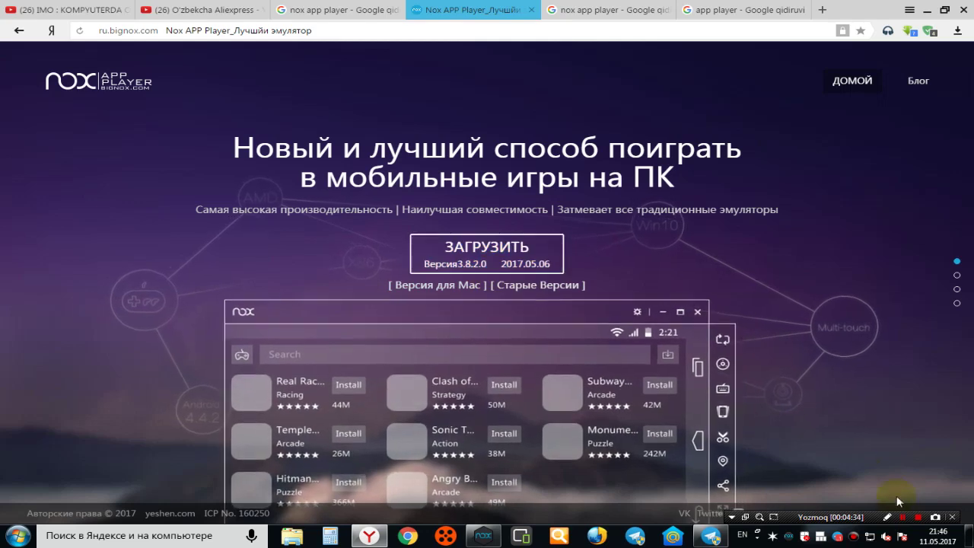
pyautogui.click(784, 10)
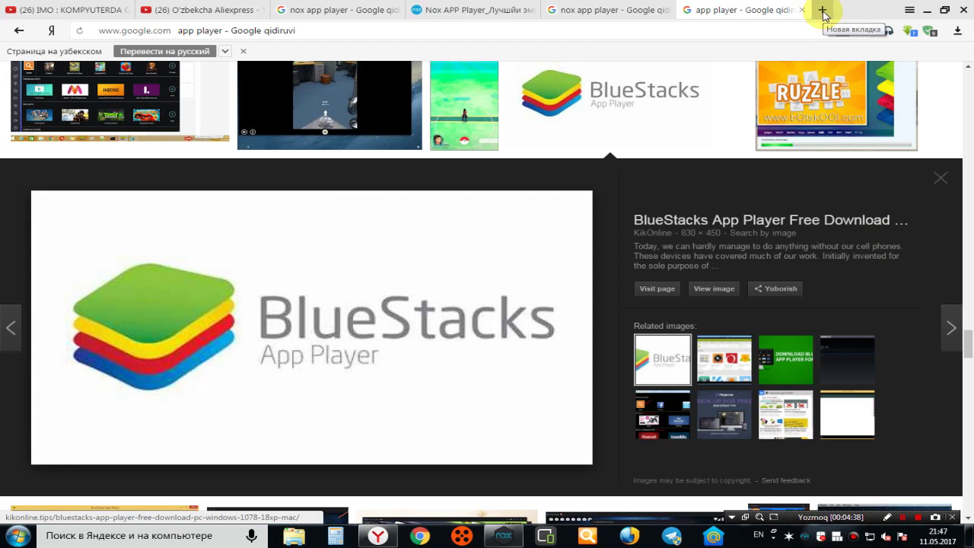
# Step: Open the copied catcut.net short link in a new tab and get past its robot check and ad to the Nox download page
pyautogui.click(823, 13)
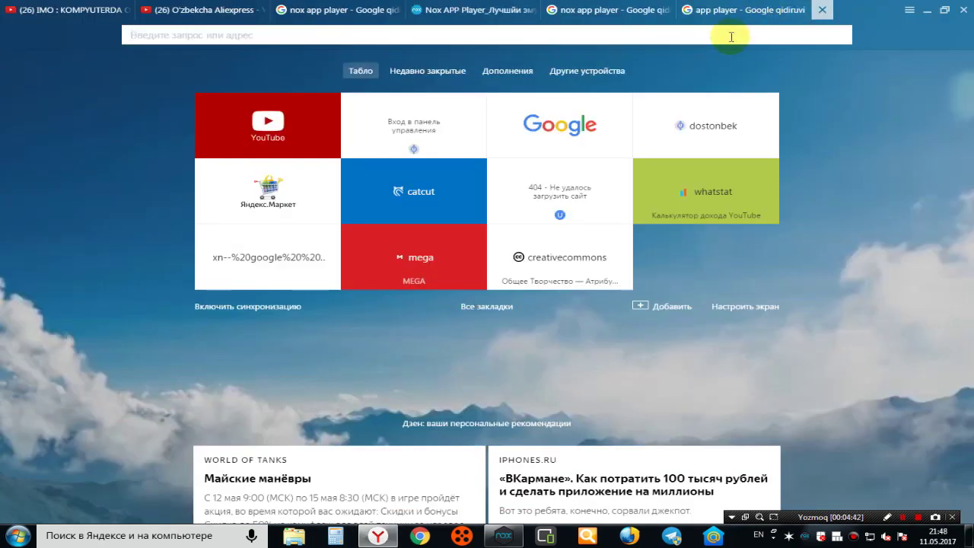
pyautogui.rightClick(731, 37)
pyautogui.click(749, 80)
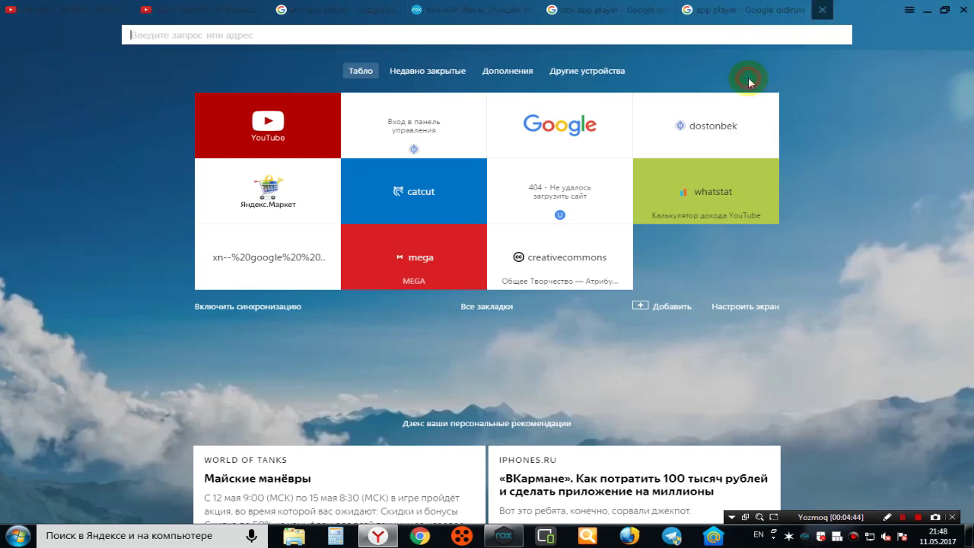
pyautogui.press('Return')
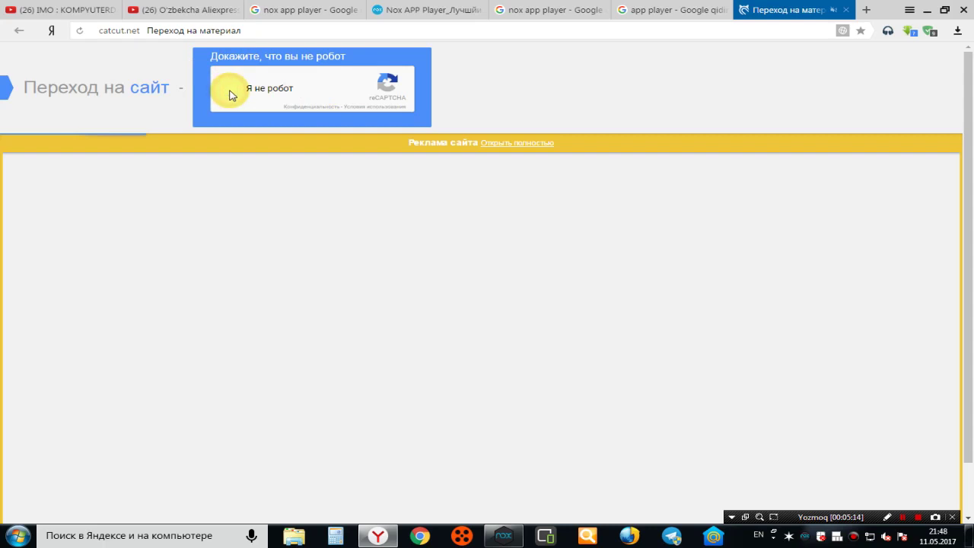
pyautogui.click(229, 93)
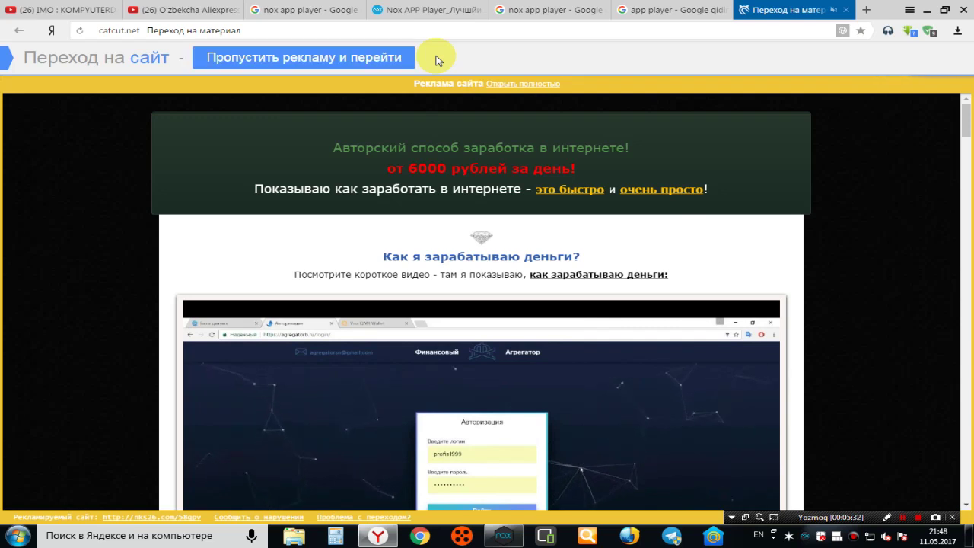
pyautogui.click(360, 59)
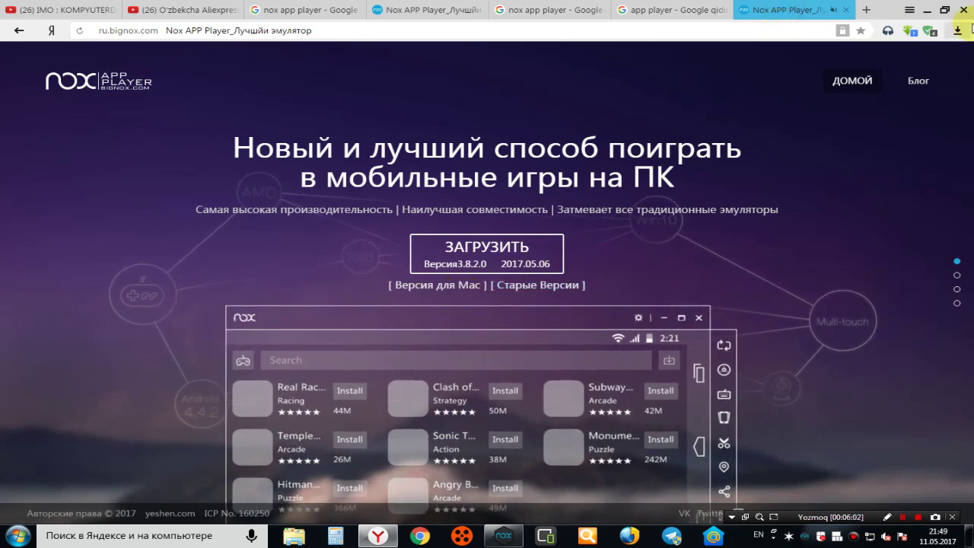
# Step: Switch to the Nox emulator, examine its general and advanced system settings, and shift its window slightly
pyautogui.click(928, 12)
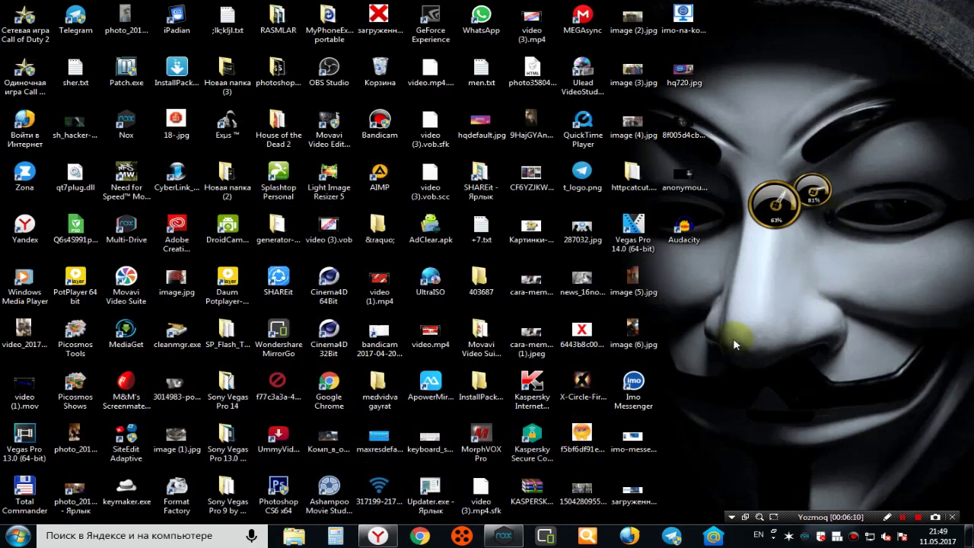
pyautogui.click(503, 536)
pyautogui.click(609, 97)
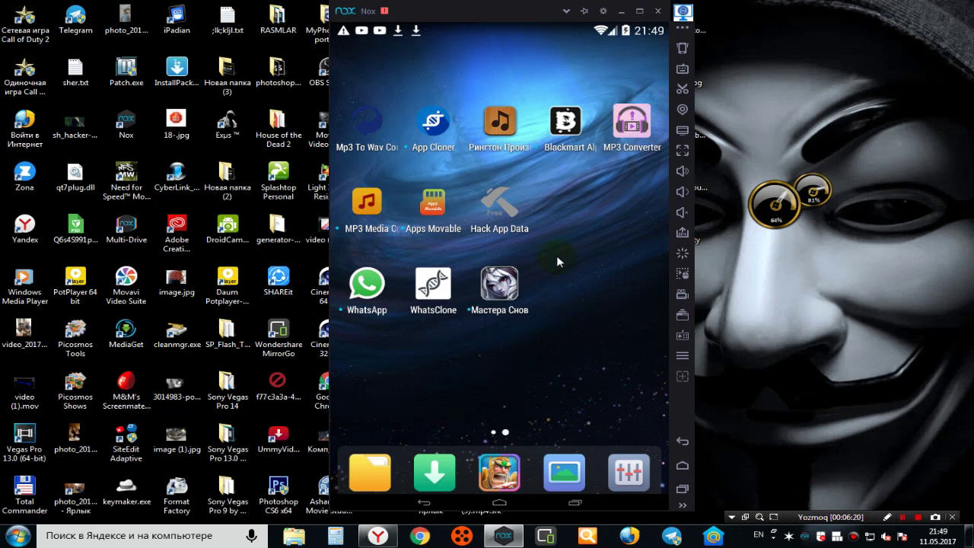
pyautogui.click(603, 12)
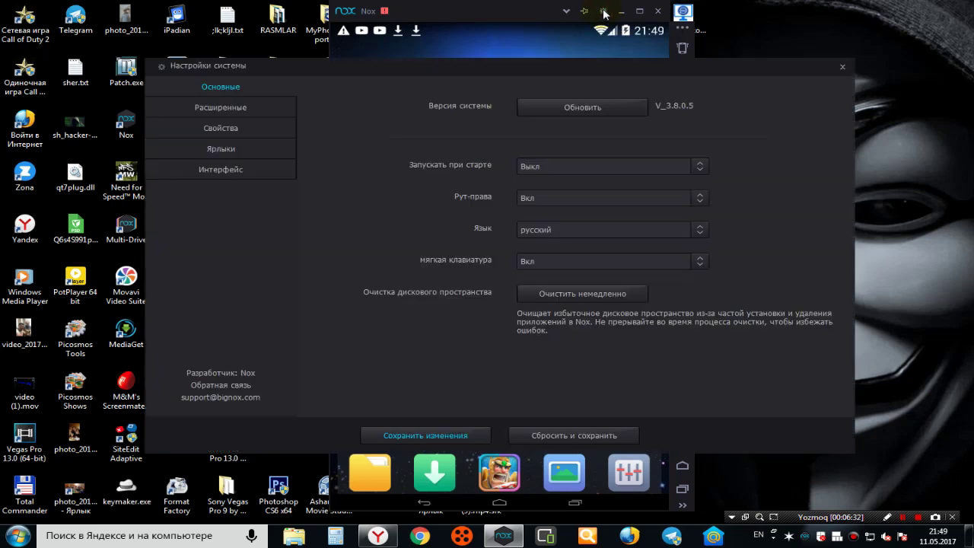
pyautogui.click(229, 111)
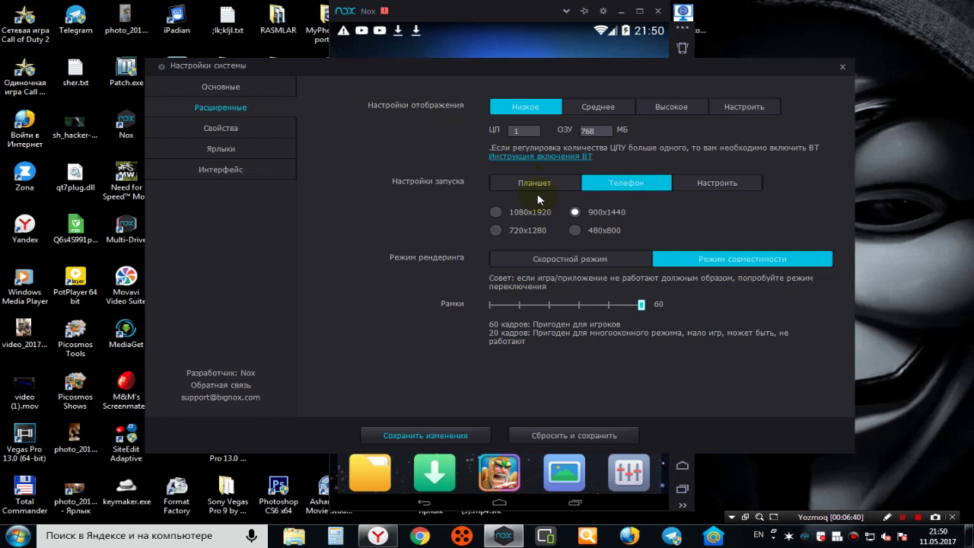
pyautogui.click(841, 68)
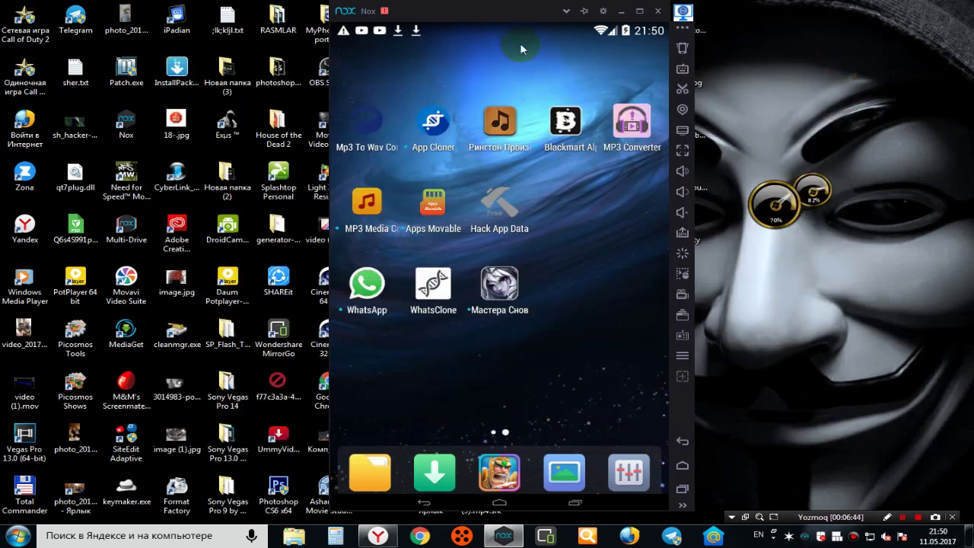
pyautogui.moveTo(532, 19); pyautogui.dragTo(517, 34)
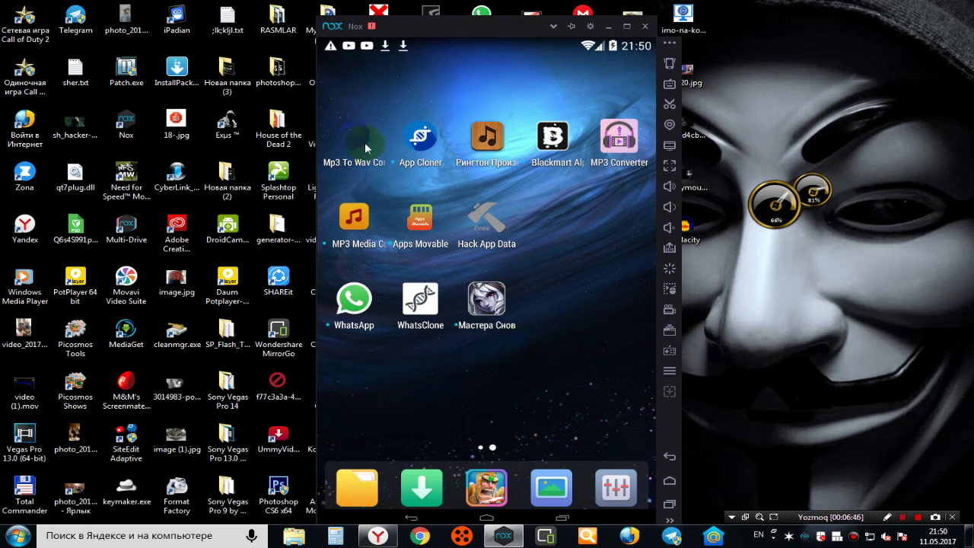
# Step: Reopen the advanced Nox settings and try the tablet startup mode before returning to phone
pyautogui.click(590, 27)
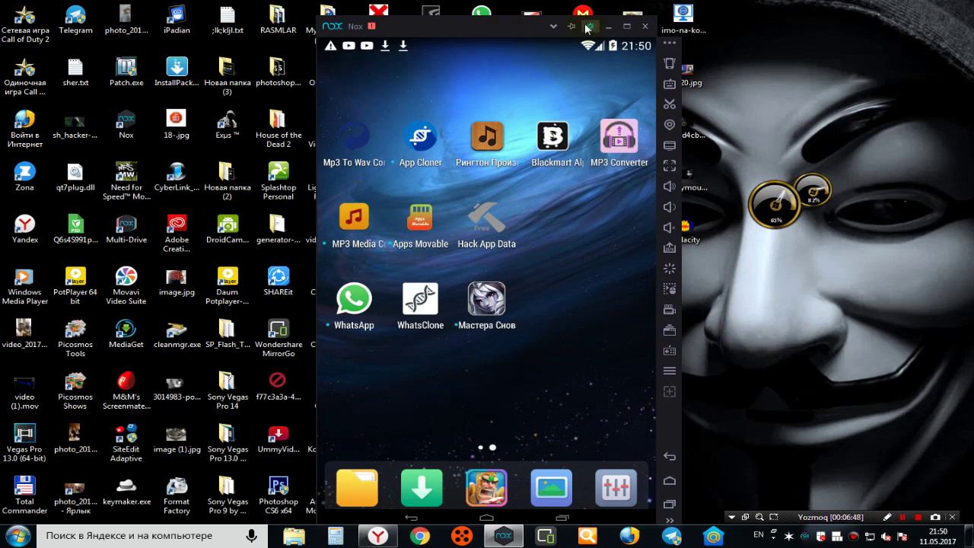
pyautogui.click(230, 111)
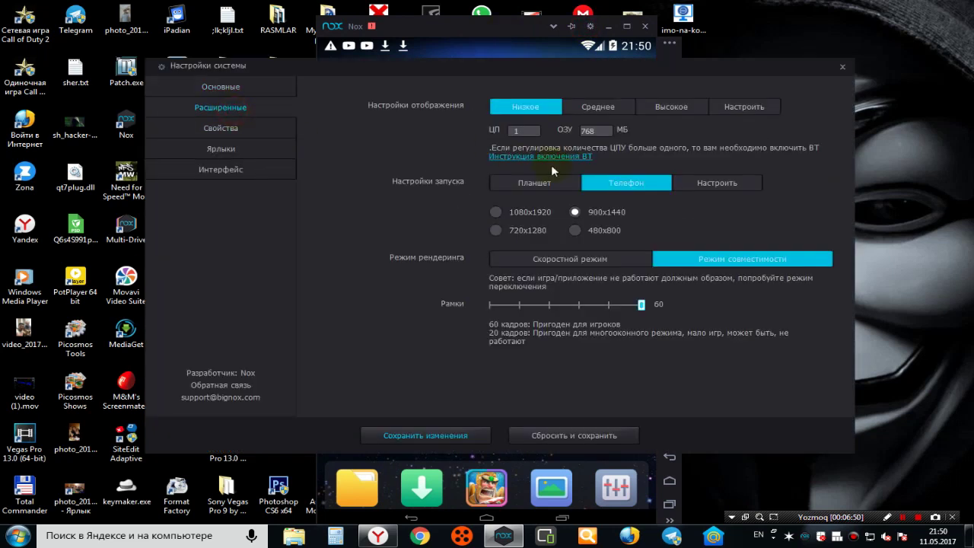
pyautogui.click(530, 183)
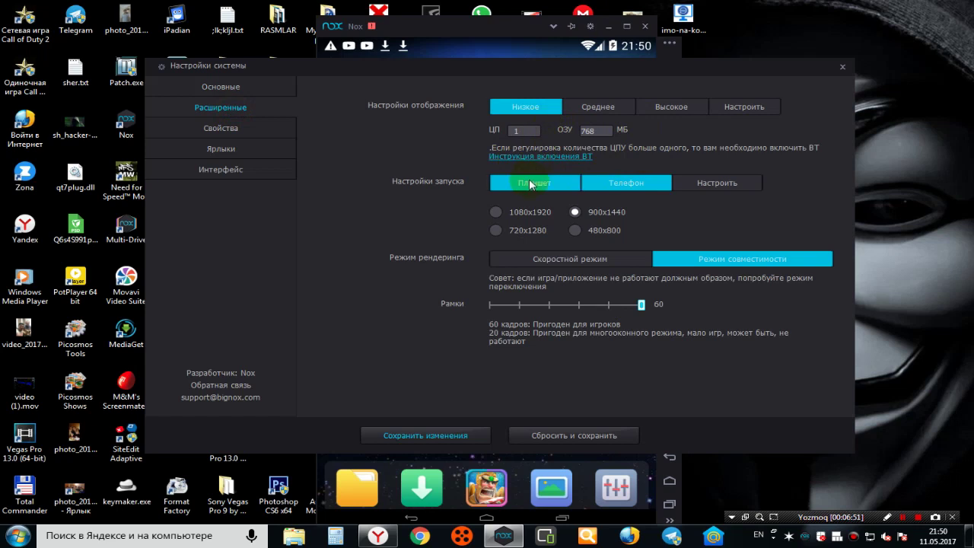
pyautogui.click(626, 185)
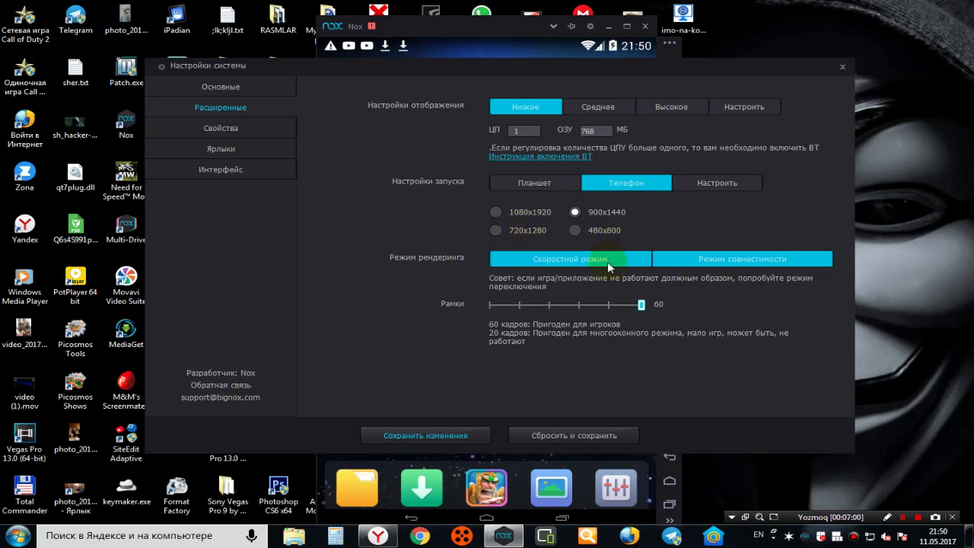
# Step: Try the speed rendering mode and switch back to compatibility mode
pyautogui.click(689, 261)
pyautogui.click(582, 262)
pyautogui.click(727, 263)
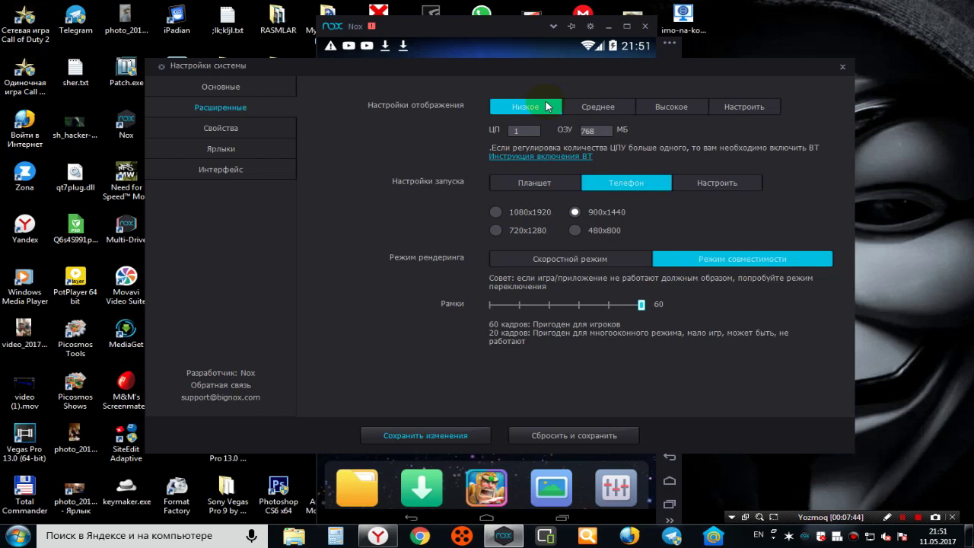
# Step: Try the medium display preset, return to the low preset and close the system settings without saving
pyautogui.click(590, 108)
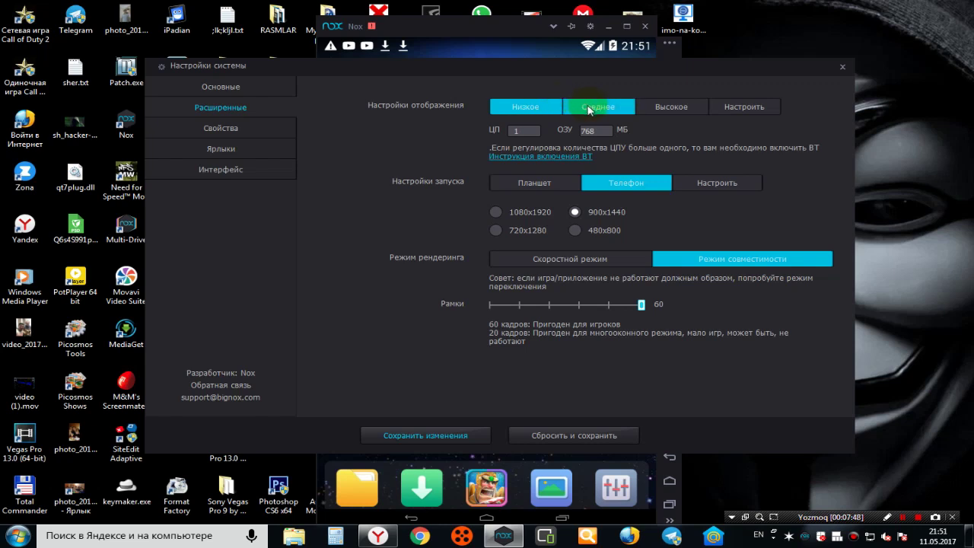
pyautogui.click(504, 108)
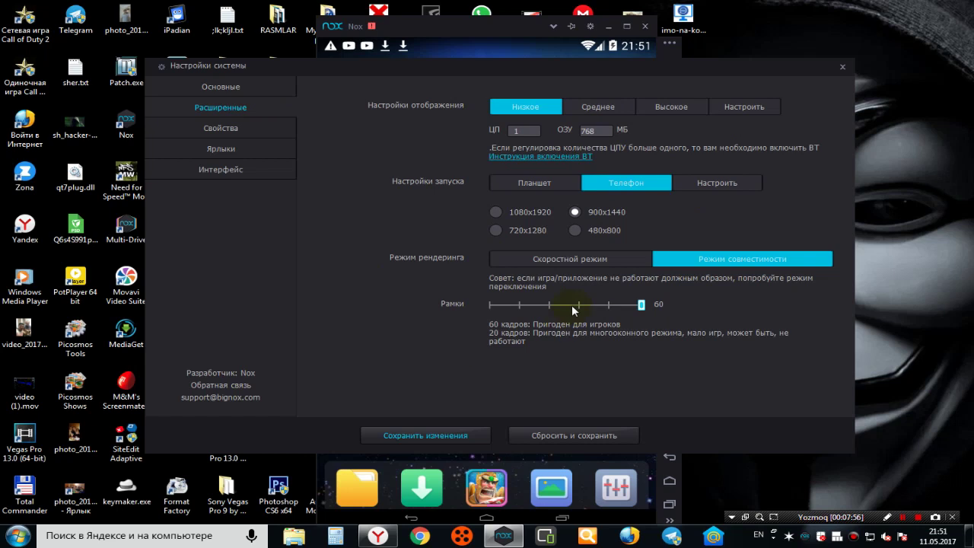
pyautogui.click(842, 66)
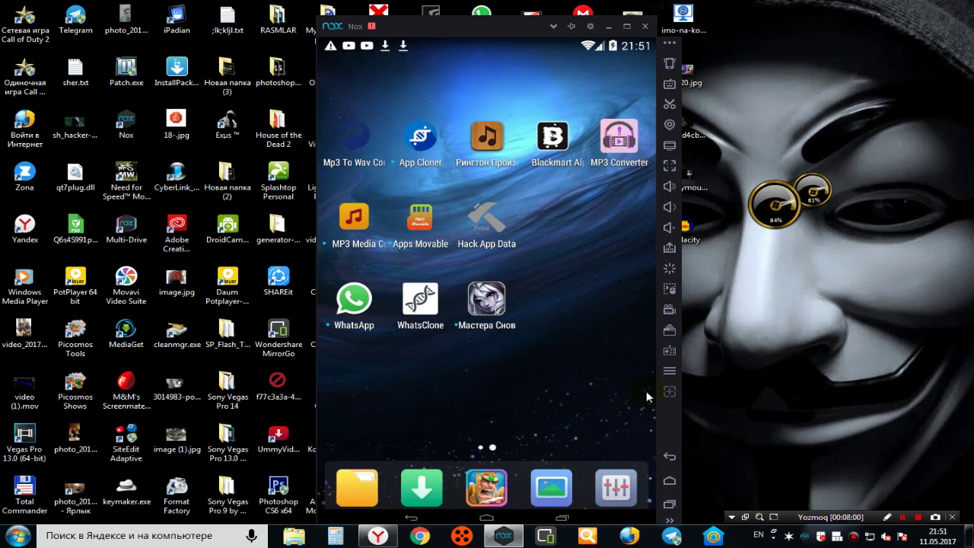